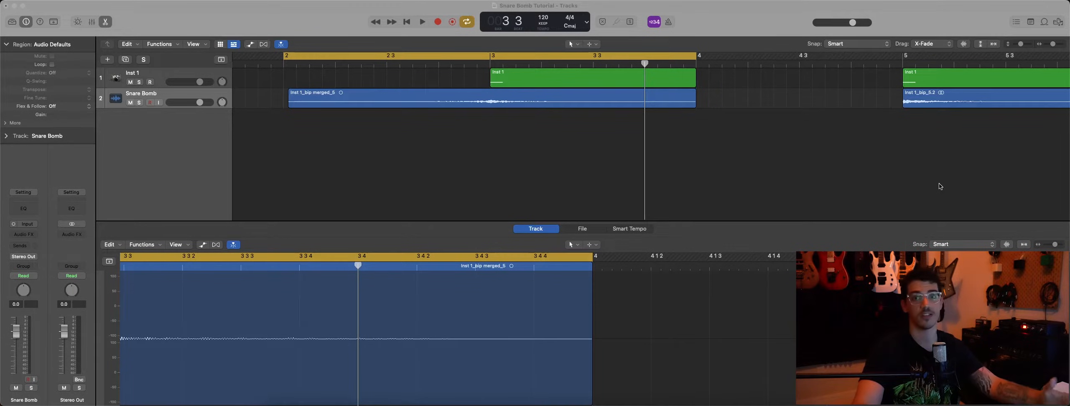
Step: Play back the finished snare bomb effect from the start of the cycle range
left_click(796, 149)
key("space")
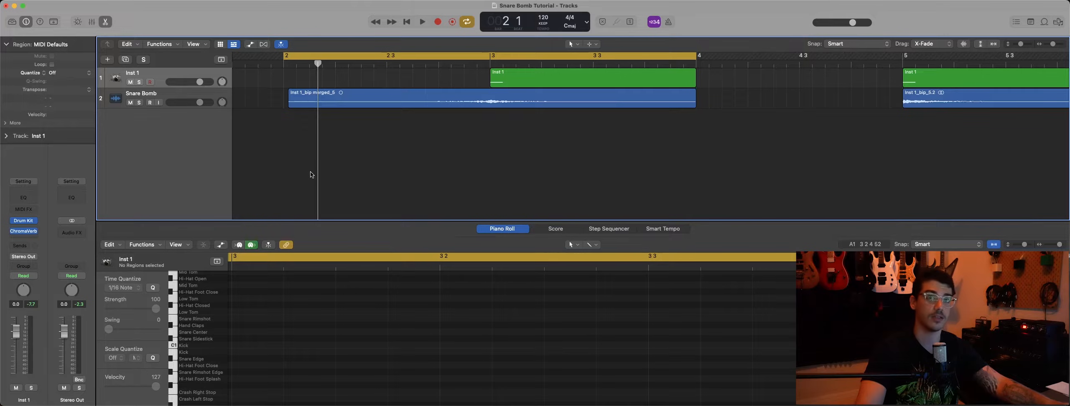
Step: Open the Inst 1 track's Drum Kit Designer, audition the SoCal 2 snare and close the plug-in
left_click(23, 221)
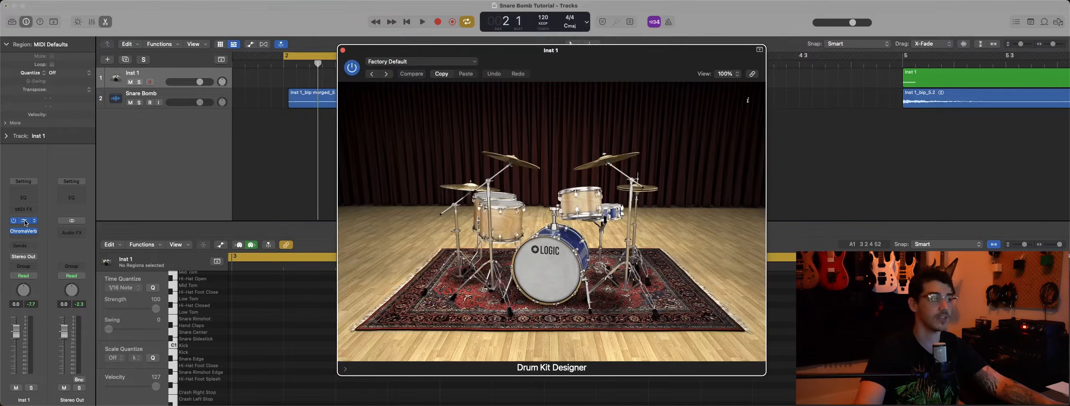
left_click(615, 214)
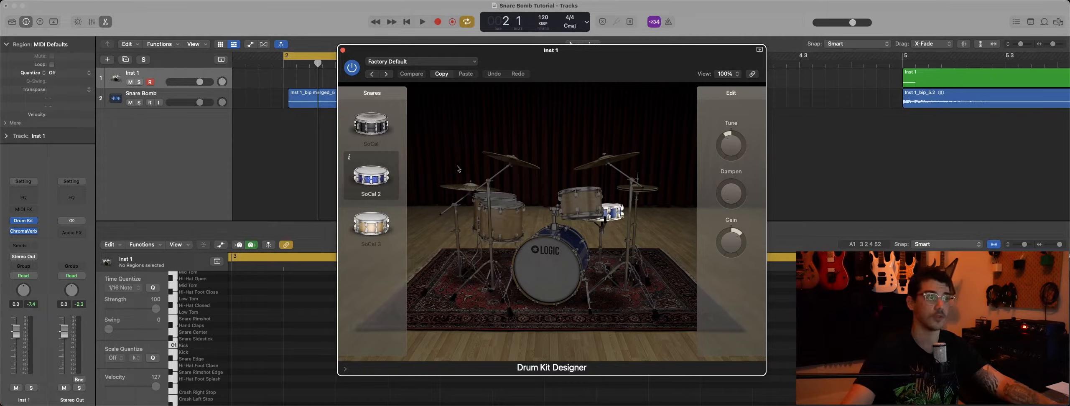
left_click(380, 184)
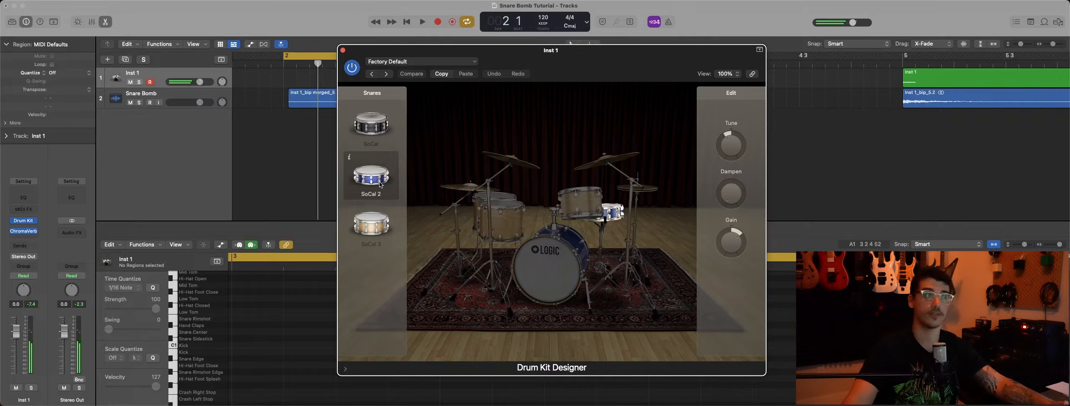
left_click(343, 51)
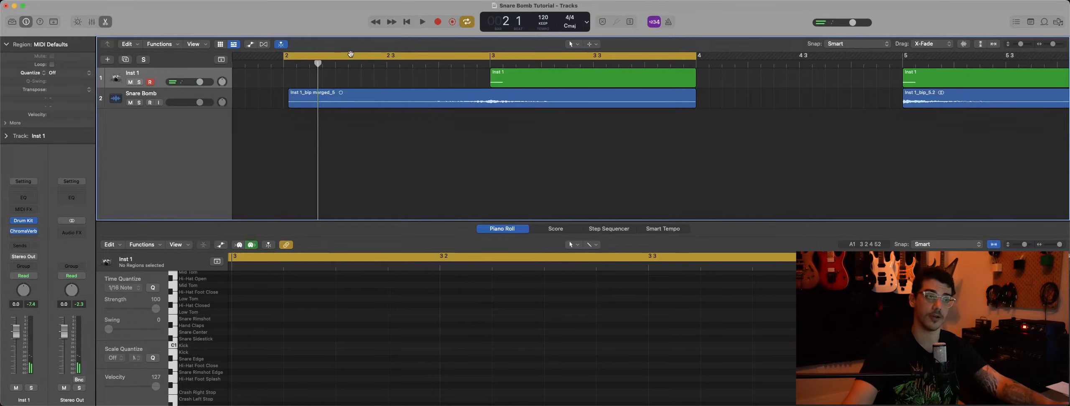
Step: Clear the merged region from the Snare Bomb track, mute the track and audition the Snare Center note in the Inst 1 region at bar 3
key("ctrl+m")
left_click(547, 78)
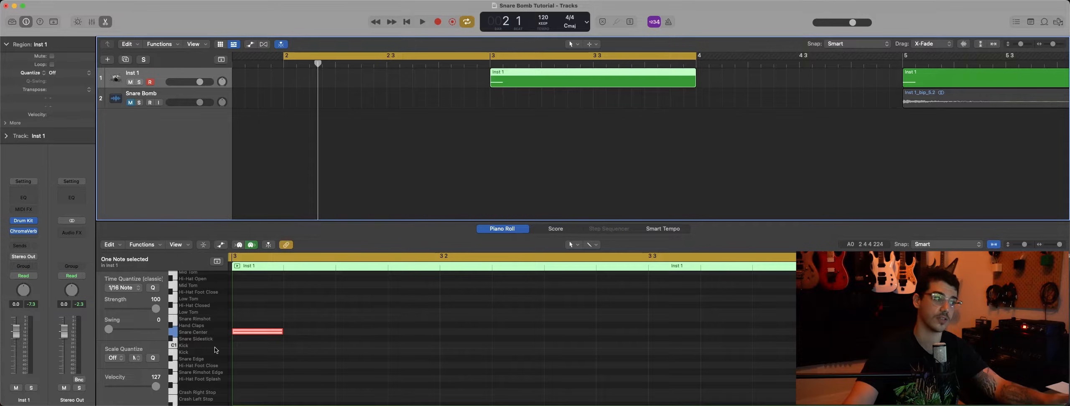
left_click(248, 331)
left_click(247, 331)
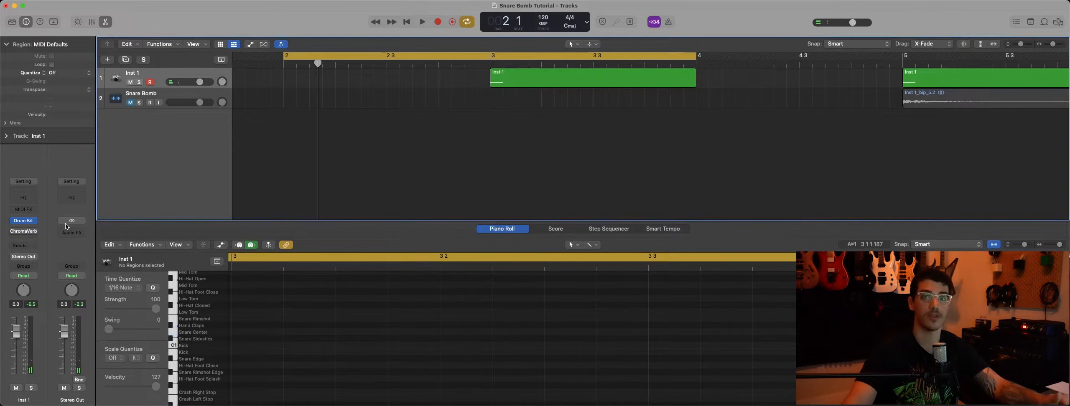
Step: Load Logic's ChromaVerb reverb in the audio effect slot of the Inst 1 track
mouse_move(22, 235)
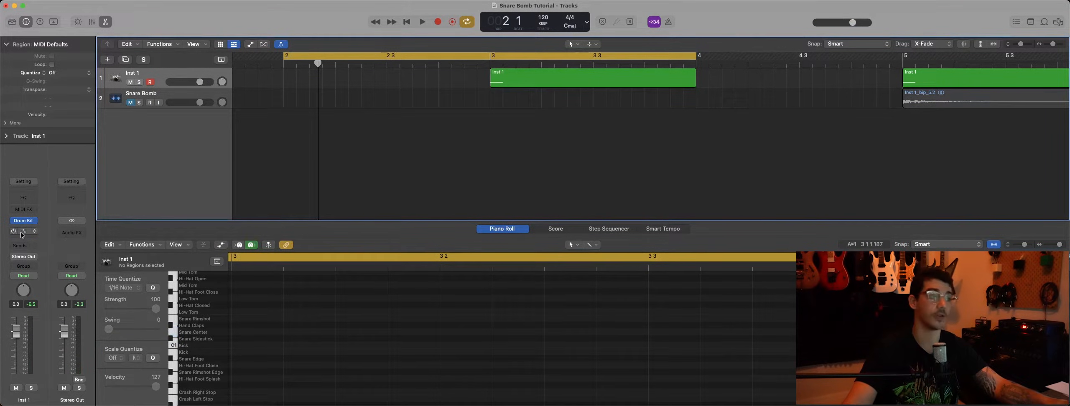
left_click(24, 232)
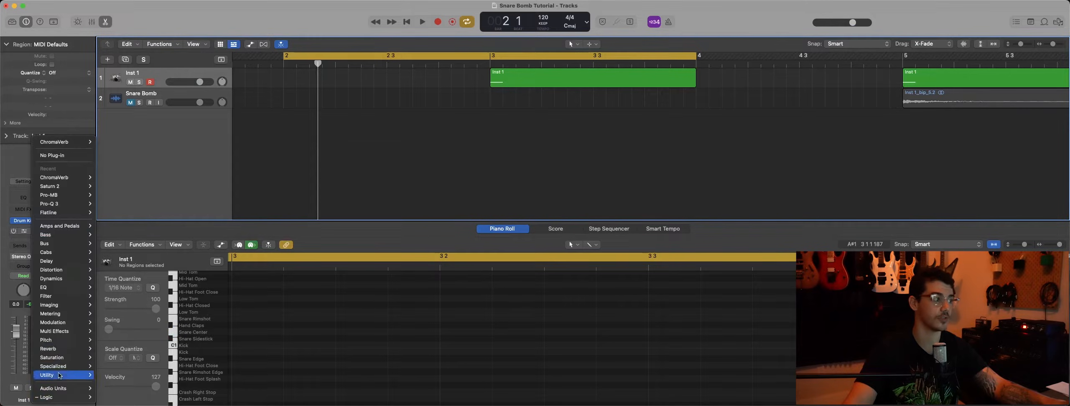
mouse_move(66, 397)
mouse_move(125, 380)
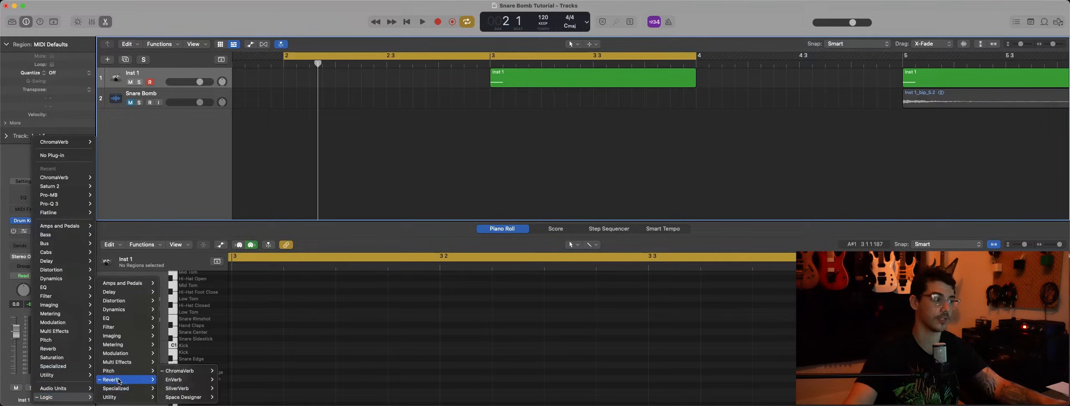
left_click(232, 371)
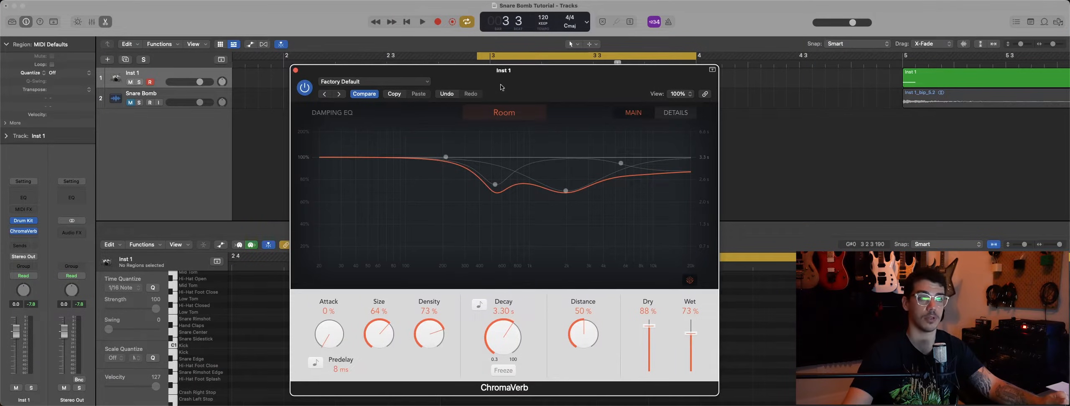
Step: Move the ChromaVerb window clear of the regions, listen to the snare hit with the reverb and close the plug-in
left_click_drag(513, 78, 507, 74)
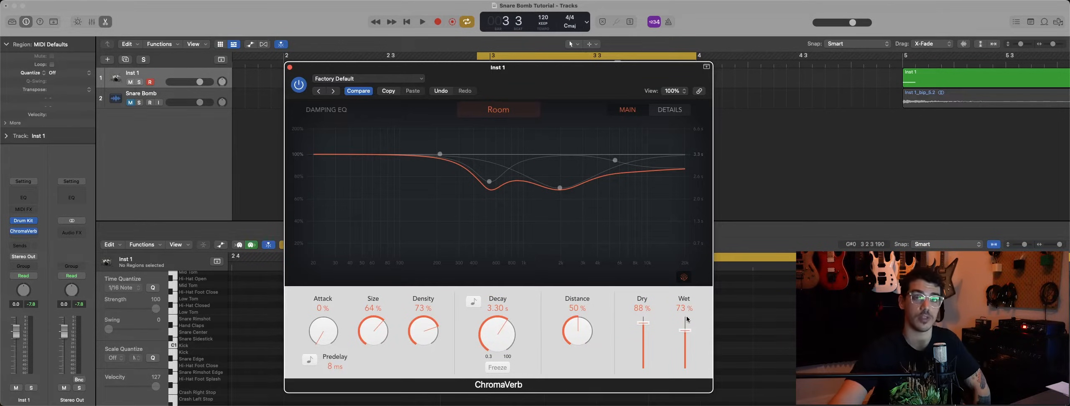
left_click_drag(336, 66, 350, 110)
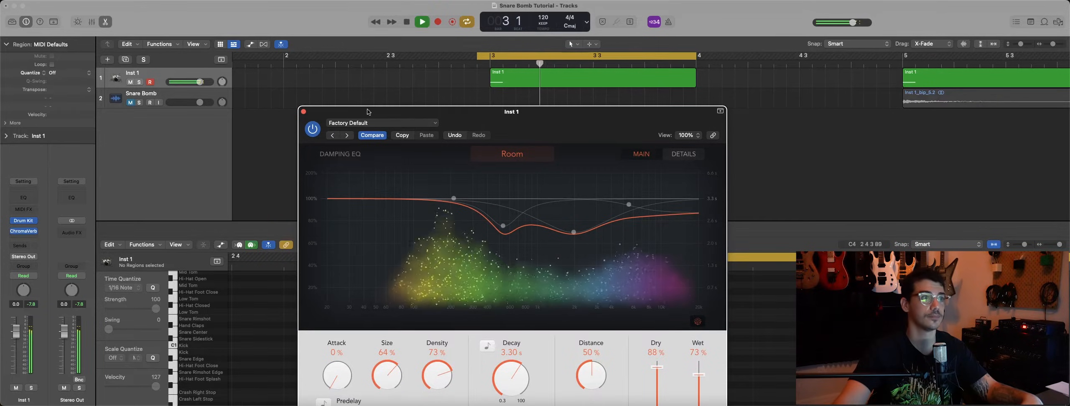
left_click(303, 111)
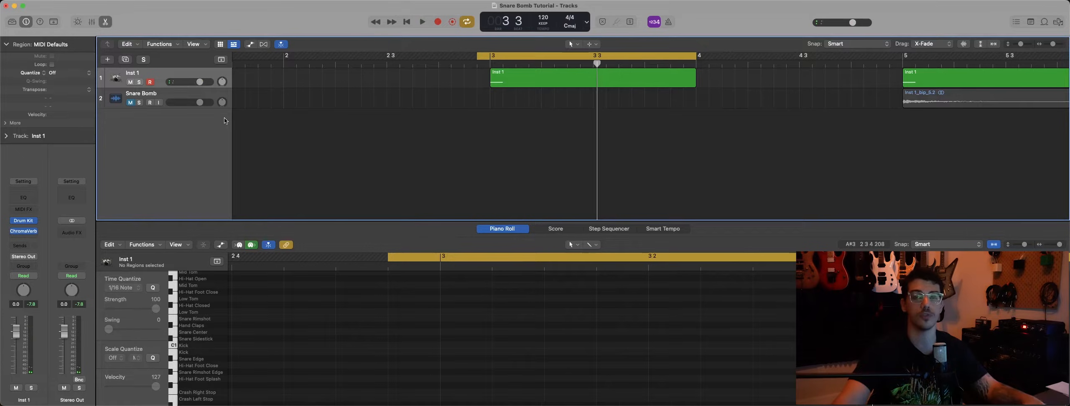
Step: Bounce the Inst 1 region at bar 3 in place onto the Snare Bomb track, leaving the source and including the audio tail in the file
left_click(186, 93)
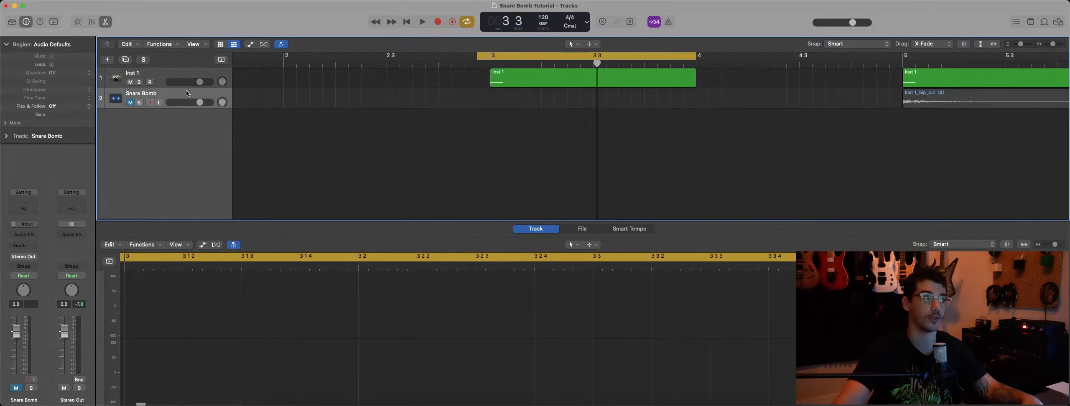
left_click(542, 75)
right_click(542, 75)
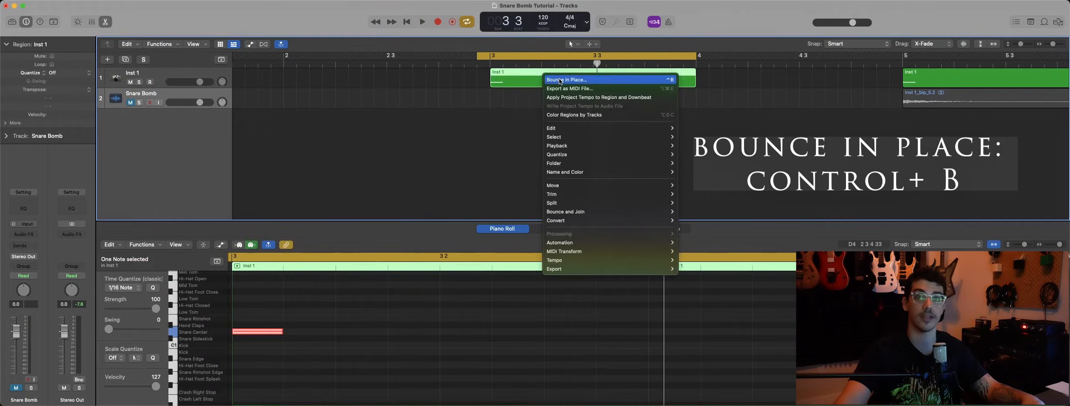
left_click(560, 80)
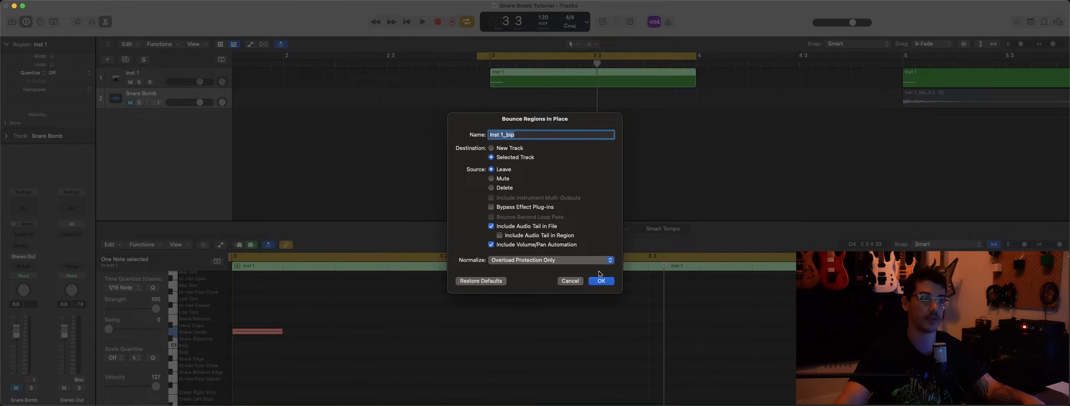
left_click(609, 285)
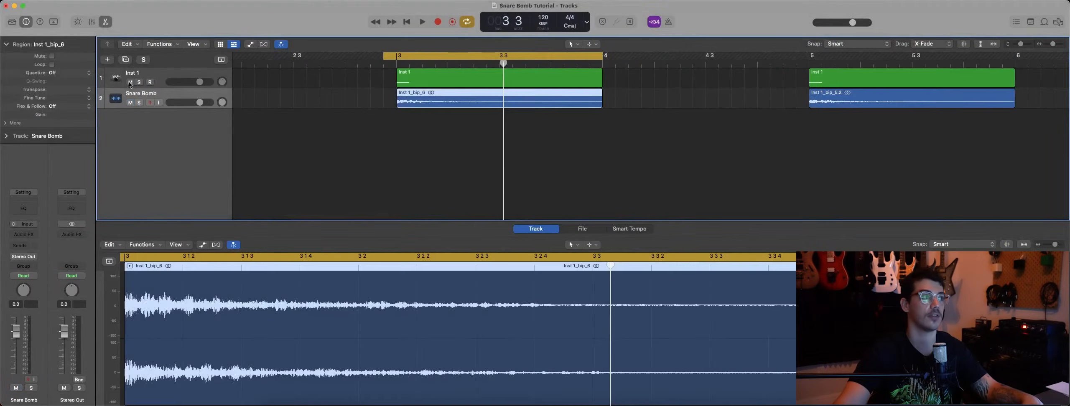
Step: Mute the Inst 1 track and play the bounced snare region on its own
left_click(130, 82)
key("space")
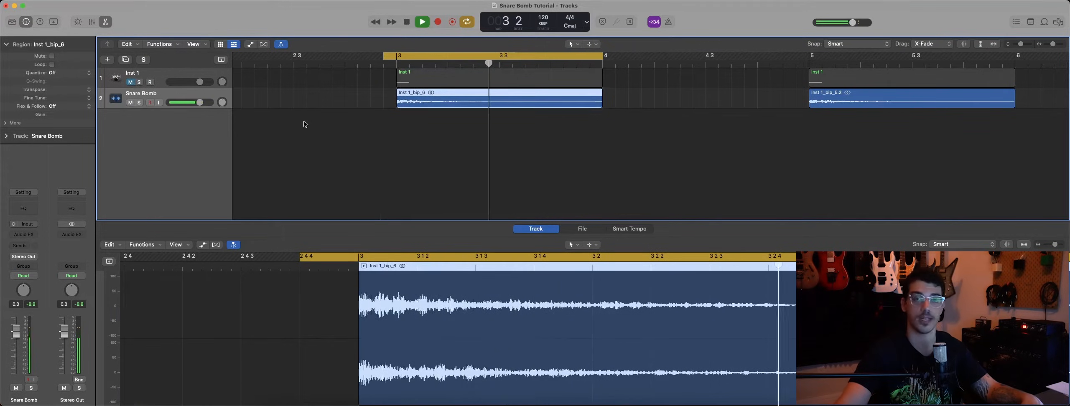
left_click(376, 125)
key("space")
Step: Copy the bounced snare region and paste the duplicate at bar 2 on the Snare Bomb track
left_click(430, 105)
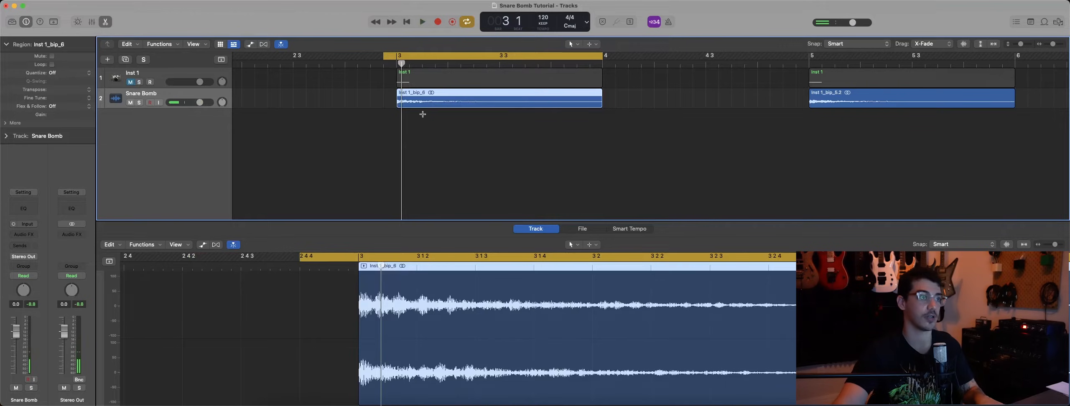
scroll(423, 113, "left", 5)
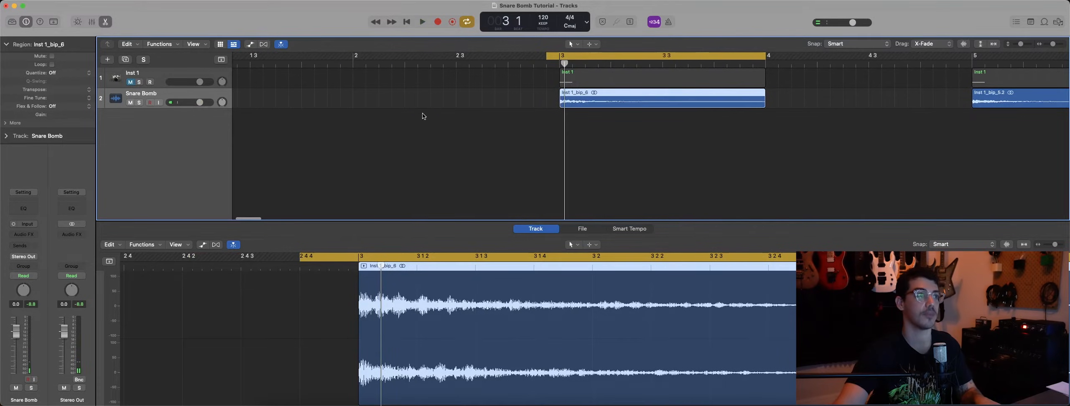
left_click(351, 64)
key("super+v")
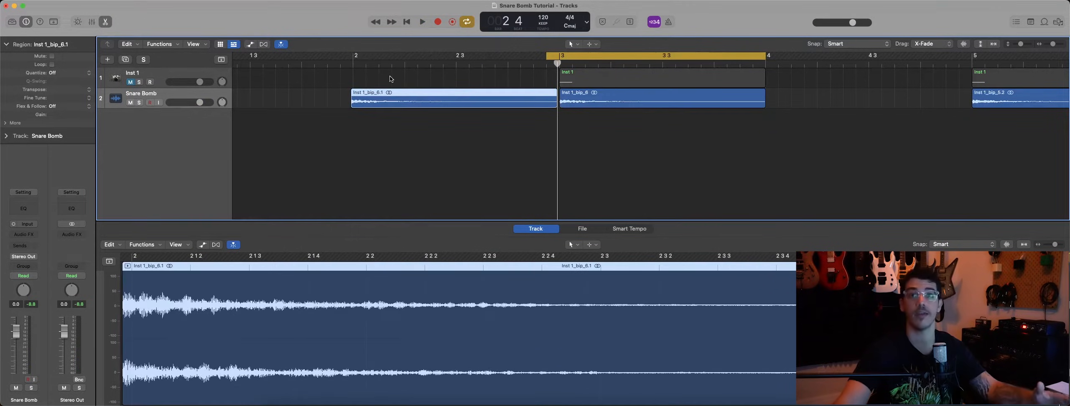
Step: Reverse the audio of the duplicated snare region at bar 2
left_click(434, 128)
left_click(412, 101)
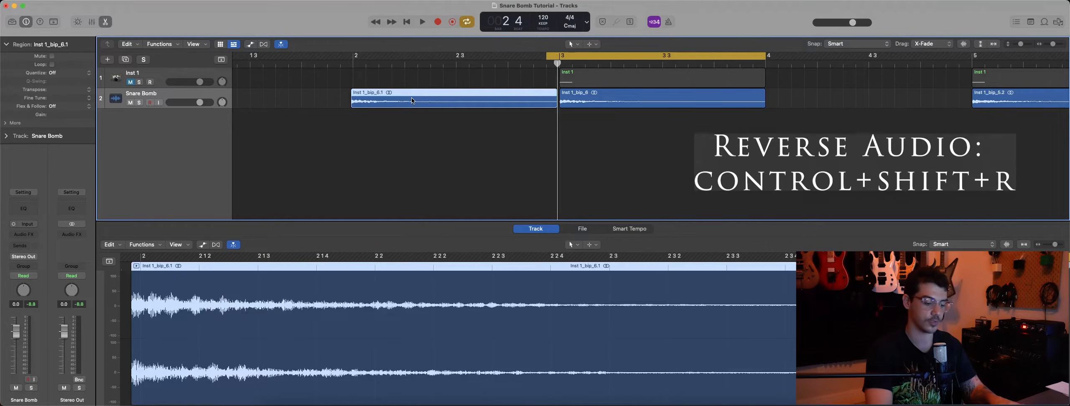
key("ctrl+shift+r")
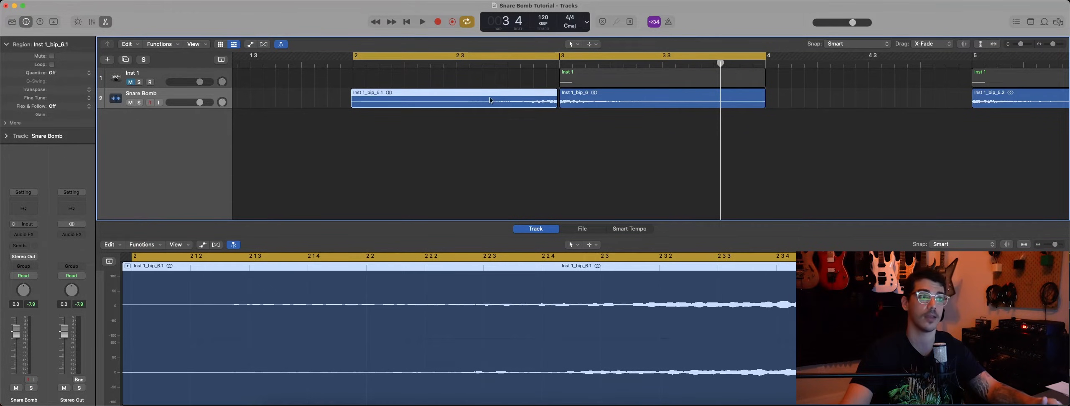
Step: Shift the reversed region slightly later so its end meets the start of the original bounce at bar 3
left_click_drag(490, 98, 495, 98)
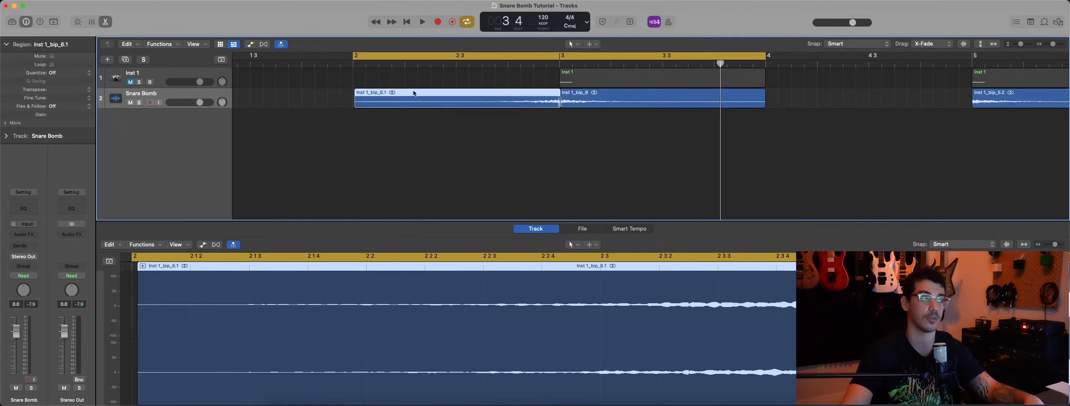
scroll(391, 121, "up", 1)
key("super+Right")
key("super+Right")
key("super+Right")
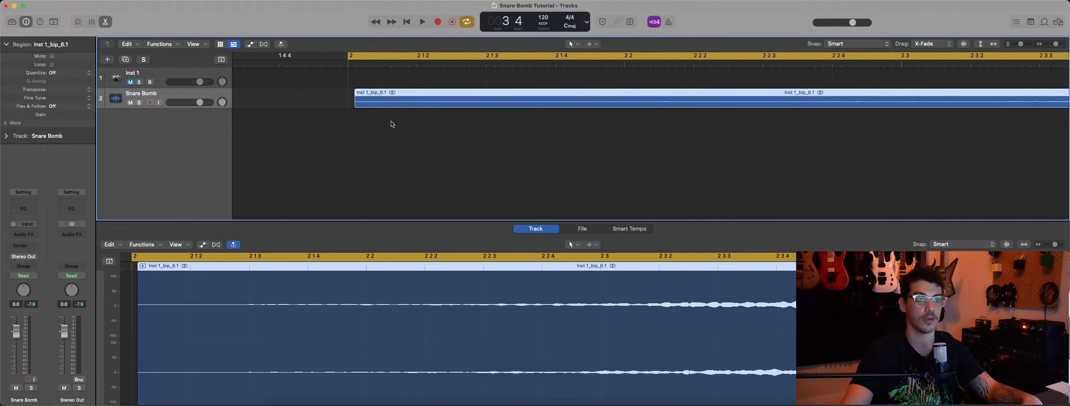
Step: Play the reversed swell into the original snare hit to check the transition at bar 3
scroll(392, 124, "right", 15)
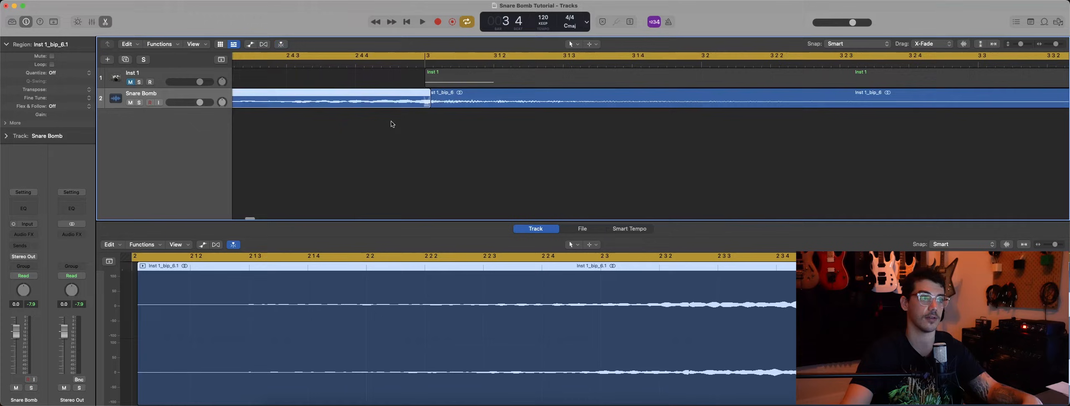
key("space")
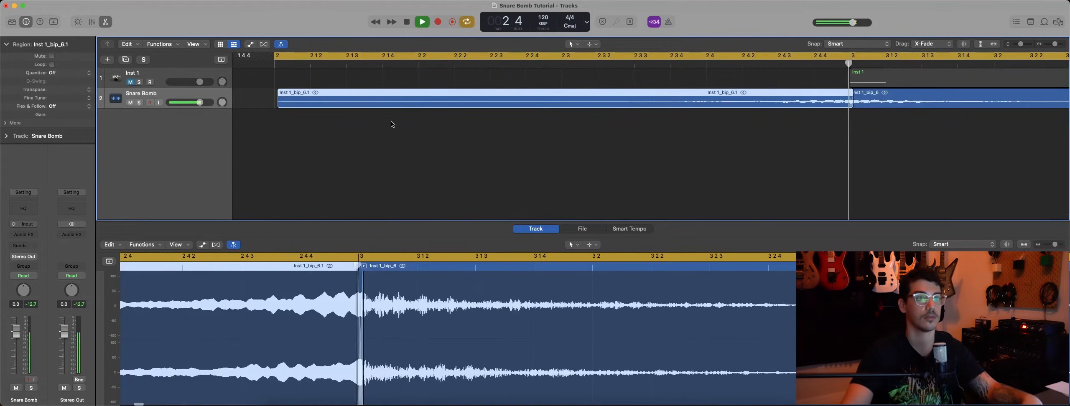
key("super+Left")
key("super+Left")
key("super+Left")
key("space")
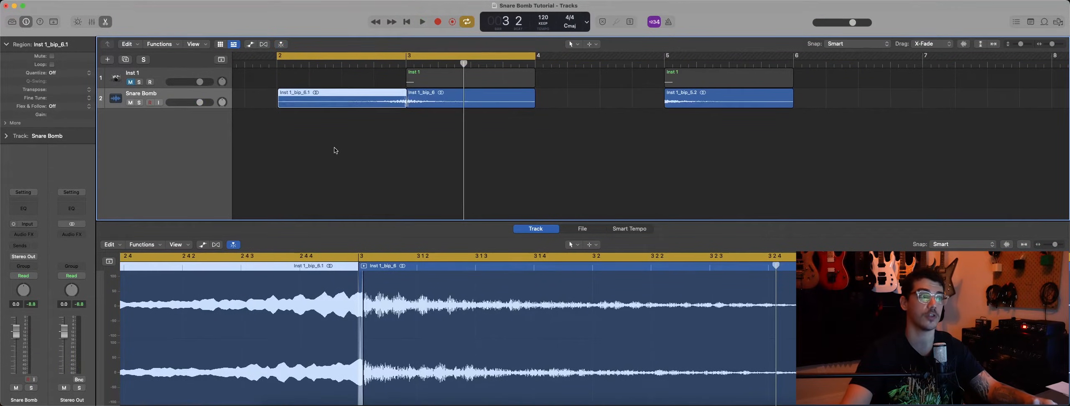
Step: Join the reversed and original snare regions into one audio region and unmute the Inst 1 track
left_click_drag(337, 125, 439, 101)
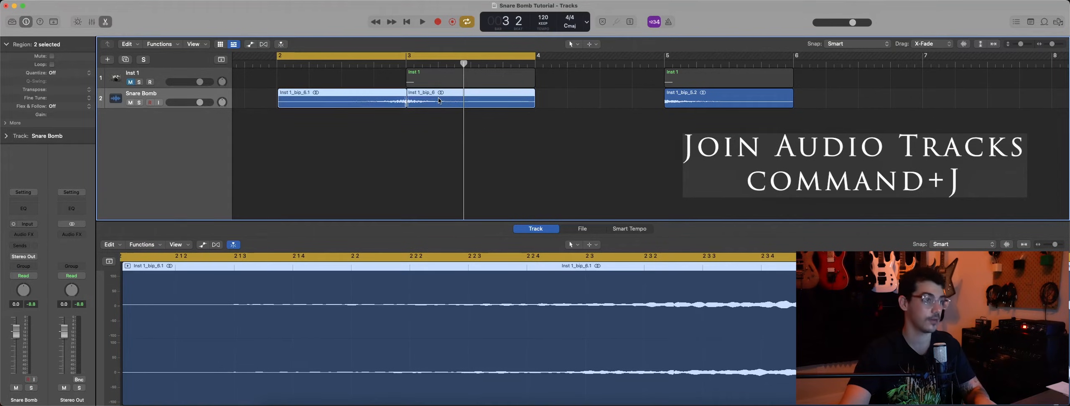
key("super+j")
left_click(556, 153)
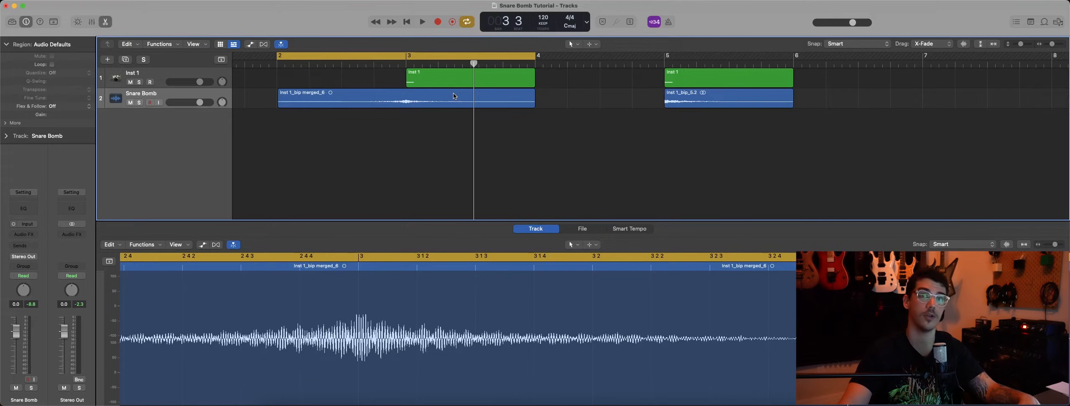
Step: Play the joined snare bomb together with the Inst 1 snare hit
key("space")
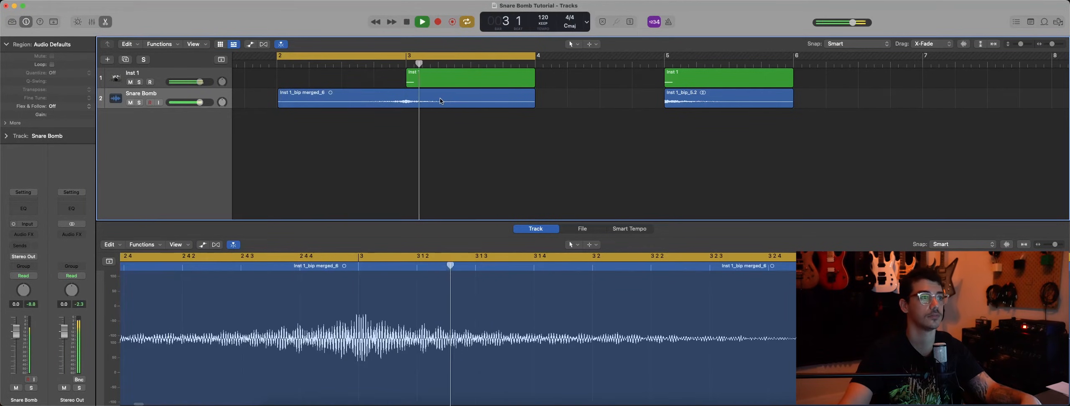
key("space")
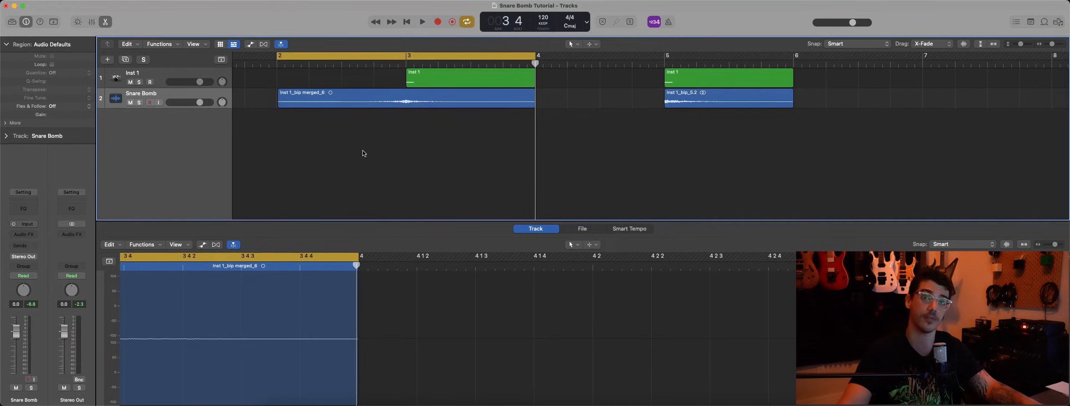
Step: Move the note at bar 3 of the Inst 1 region from Snare Center to Kick
left_click(192, 78)
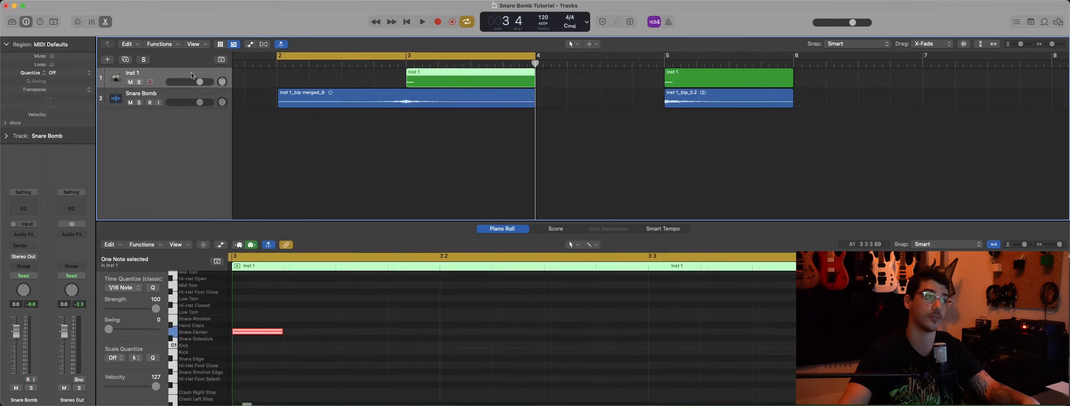
scroll(276, 295, "down", 1)
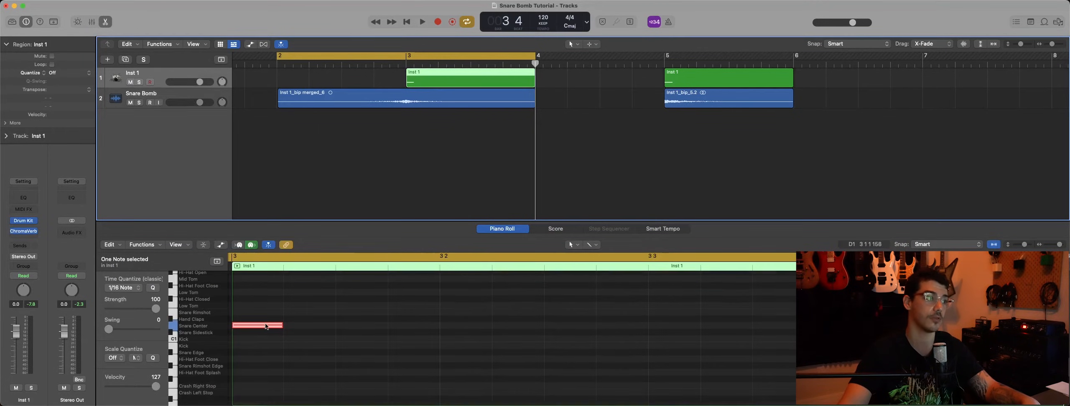
left_click_drag(267, 327, 266, 341)
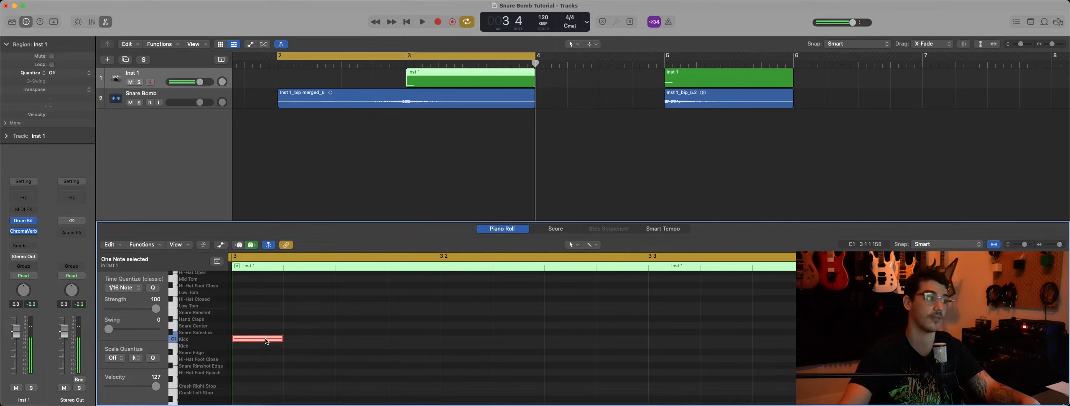
key("alt+e")
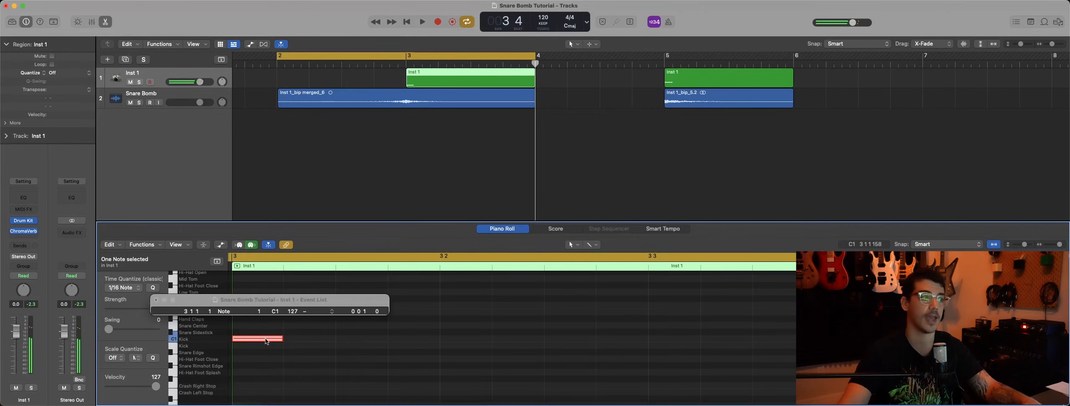
left_click(157, 300)
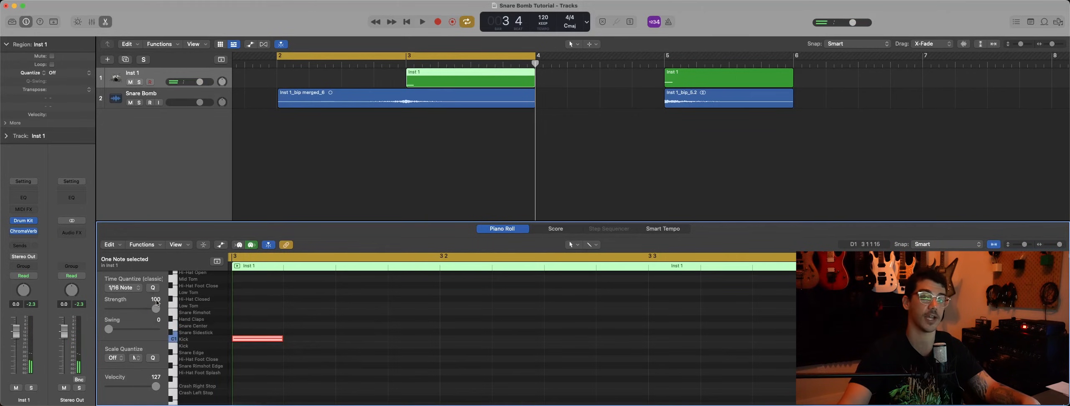
left_click(393, 148)
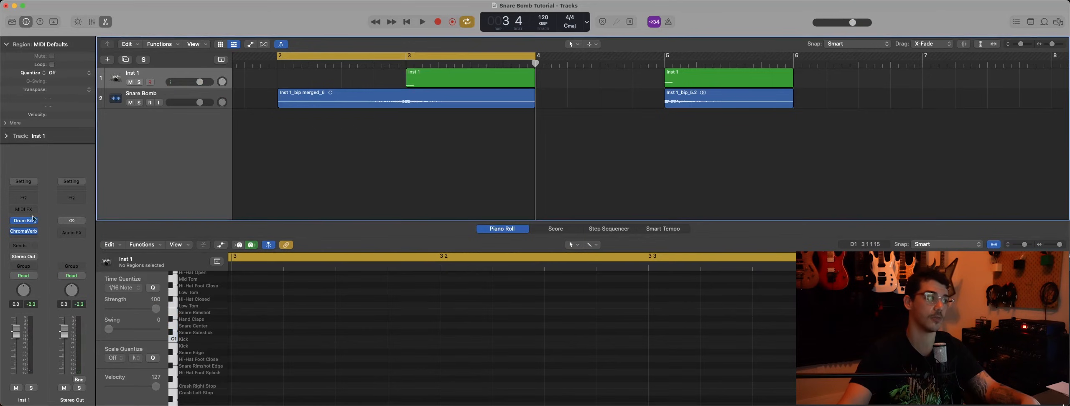
Step: Insert a Channel EQ ahead of ChromaVerb on Inst 1 with a steep high cut just above 100 Hz, and play the filtered kick
mouse_move(24, 235)
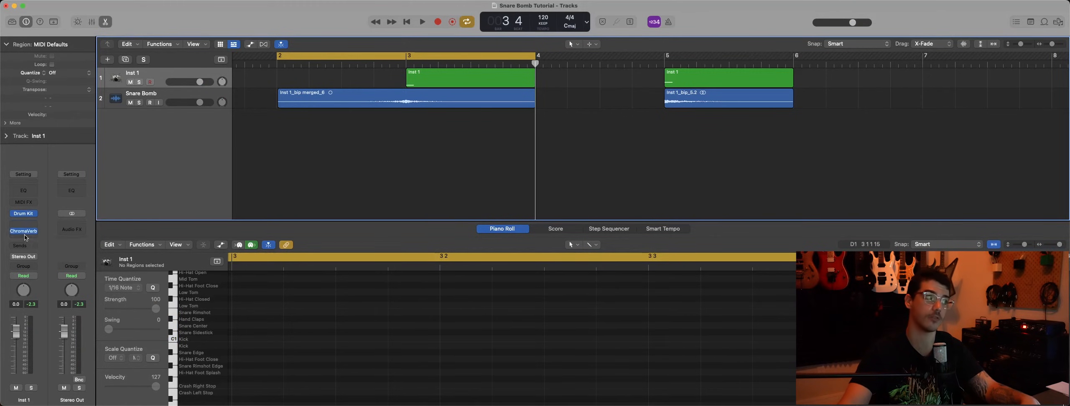
left_click(26, 232)
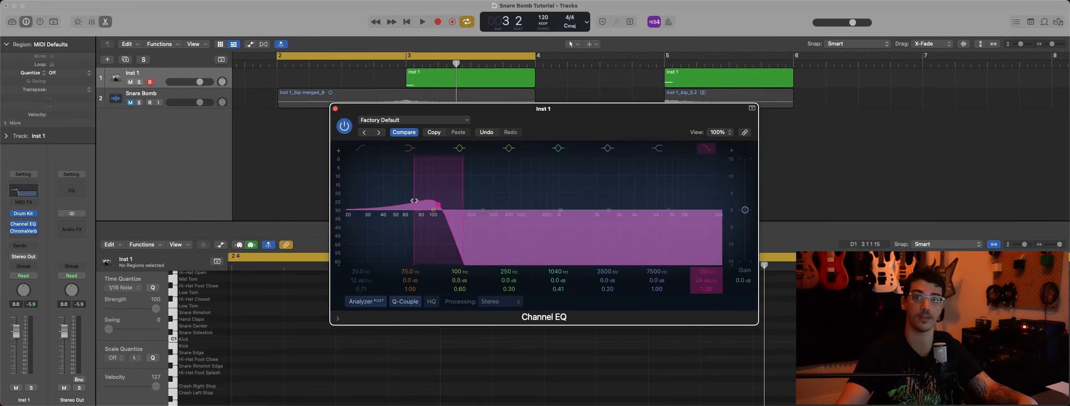
key("space")
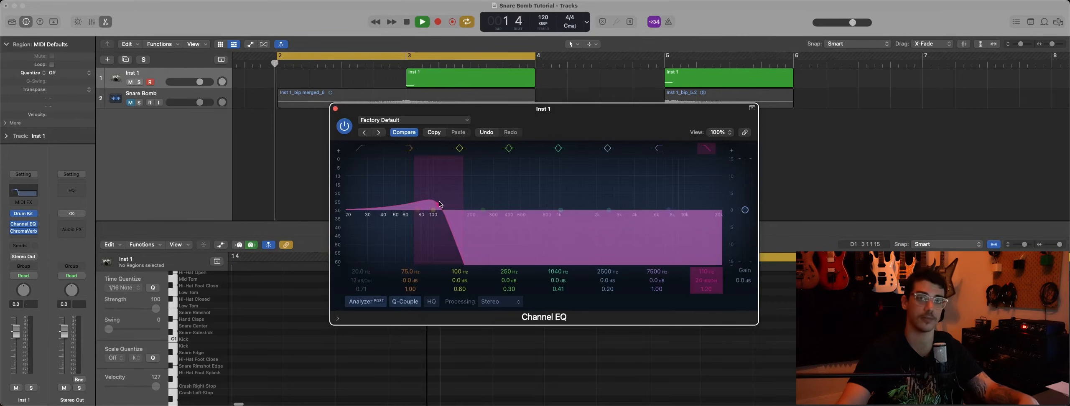